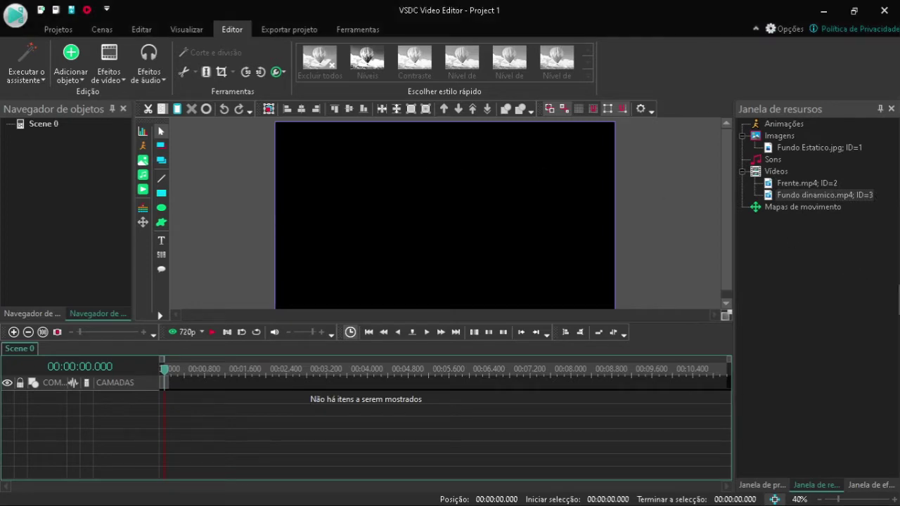
# Add Frente.mp4 to the start of the empty timeline as video and play a preview of it
pyautogui.moveTo(898, 295)
pyautogui.moveTo(807, 192); pyautogui.dragTo(182, 394)
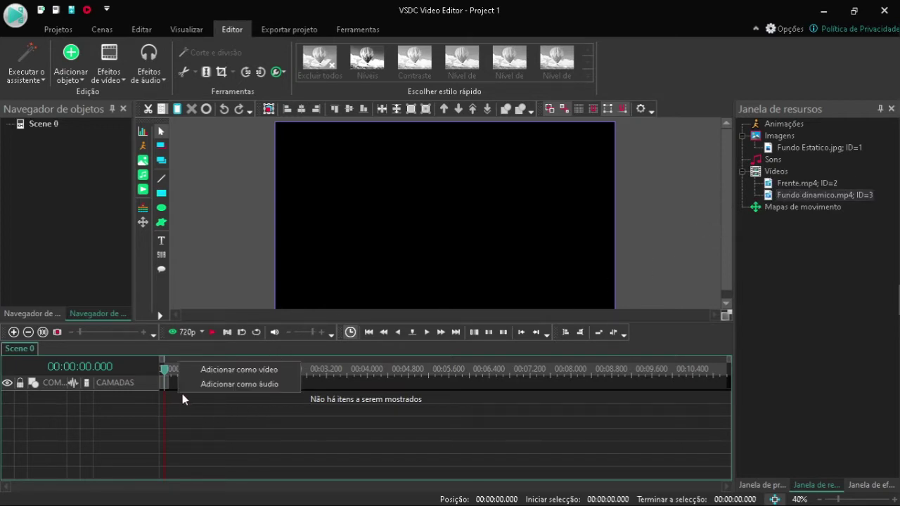
pyautogui.click(229, 369)
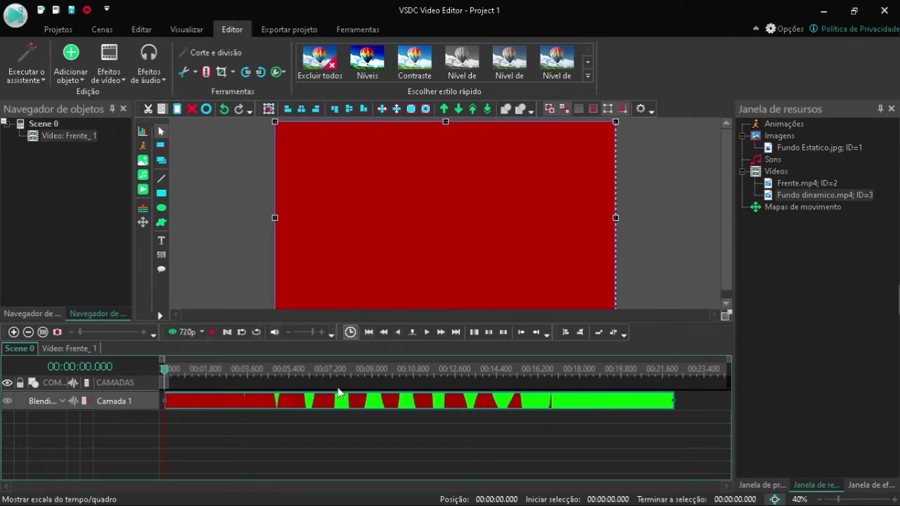
pyautogui.click(211, 333)
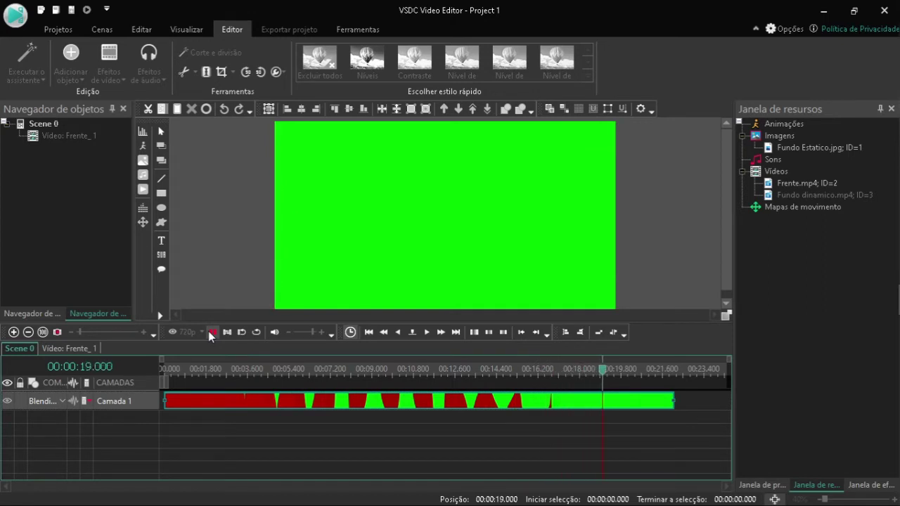
pyautogui.click(212, 332)
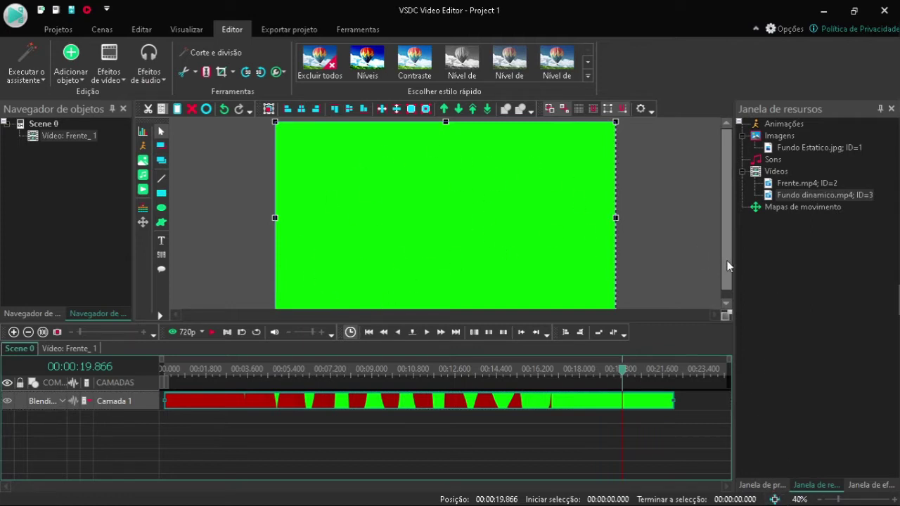
# Apply the Removedor de fundo transparency effect to the Frente video for the whole duration of its parent
pyautogui.click(819, 499)
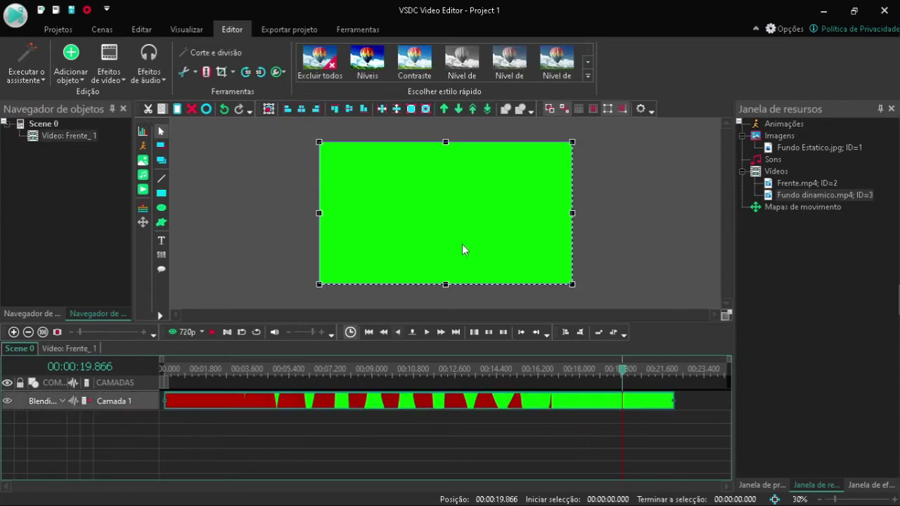
pyautogui.click(109, 55)
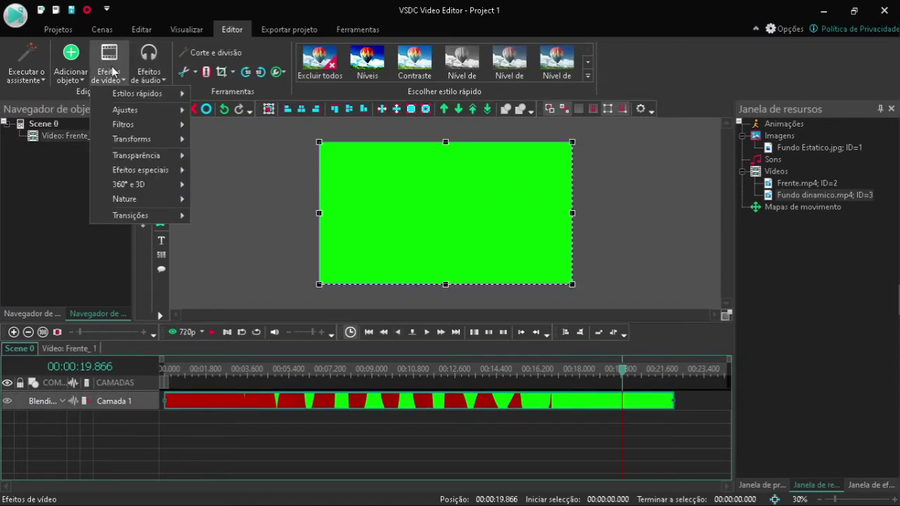
pyautogui.moveTo(147, 132)
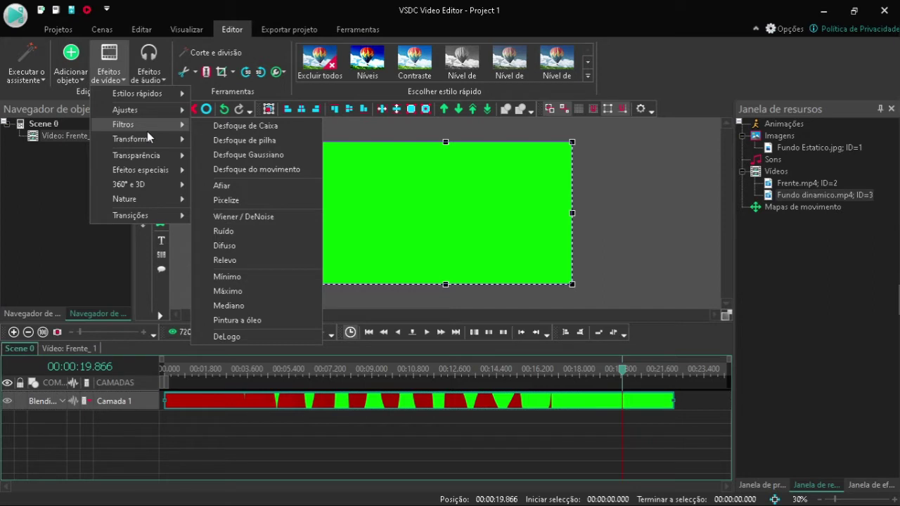
pyautogui.moveTo(145, 157)
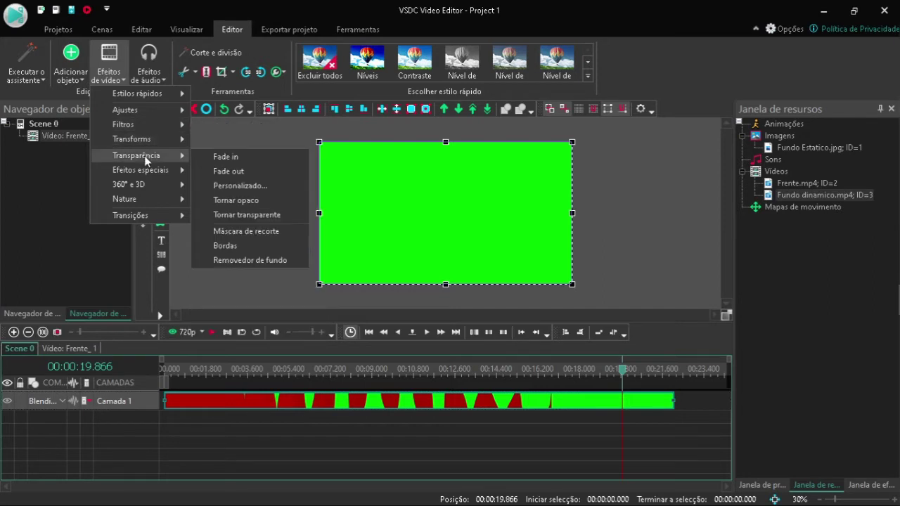
pyautogui.click(288, 258)
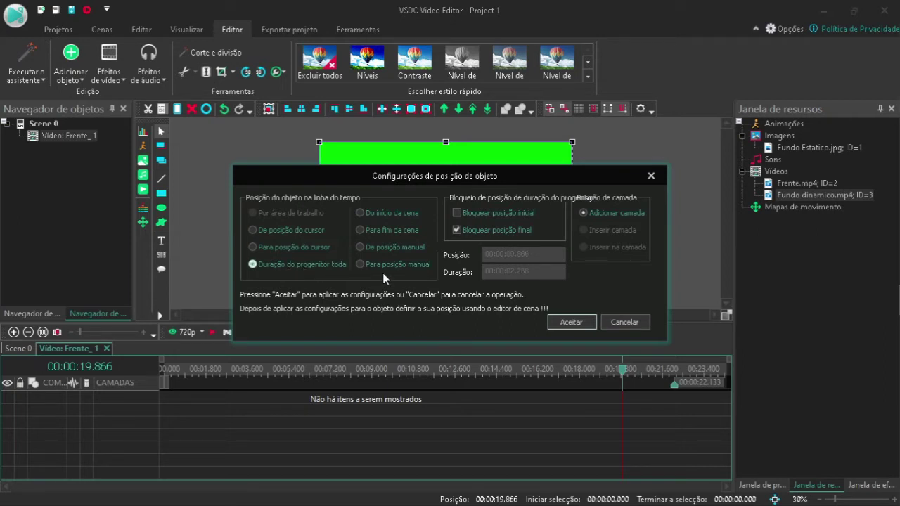
pyautogui.click(580, 323)
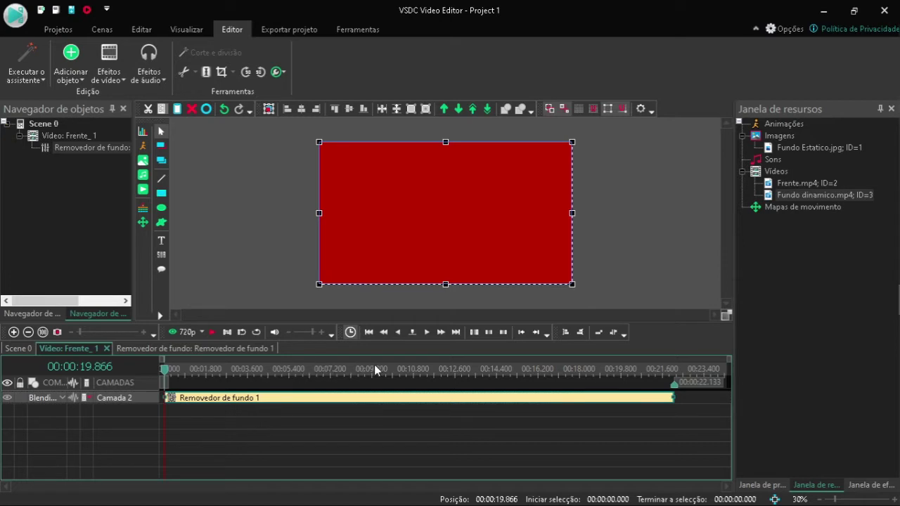
# Check the background removal at several points of the Frente video and play its preview
pyautogui.click(429, 370)
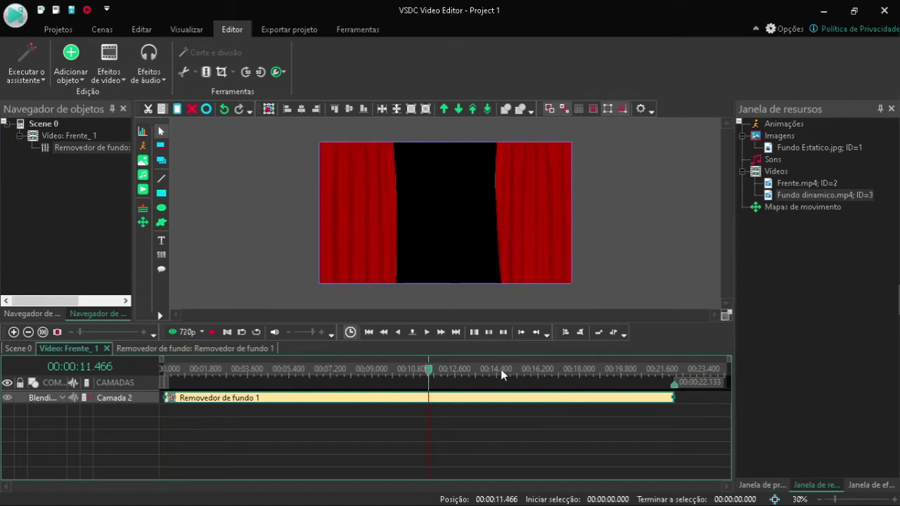
pyautogui.moveTo(426, 374); pyautogui.dragTo(158, 368)
pyautogui.click(598, 371)
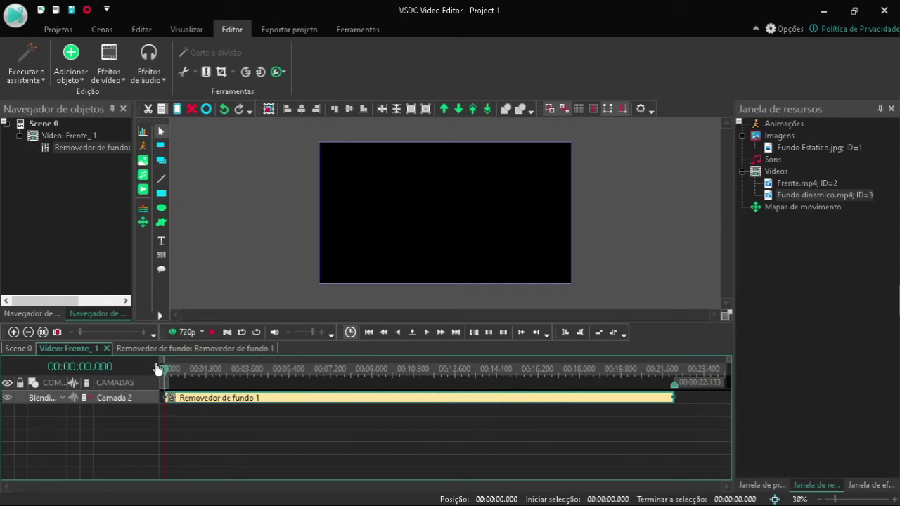
pyautogui.click(211, 334)
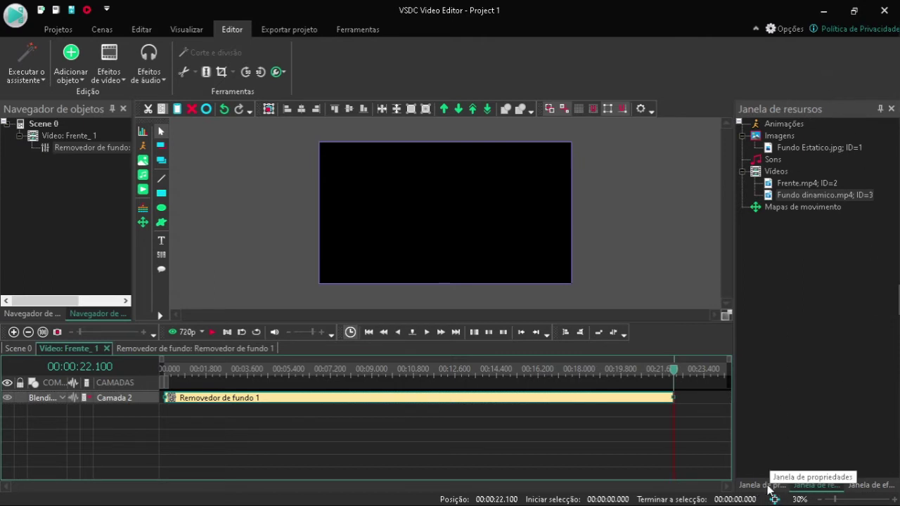
# Open the background remover's properties and review its chroma key mode options and the remaining keying settings
pyautogui.click(762, 485)
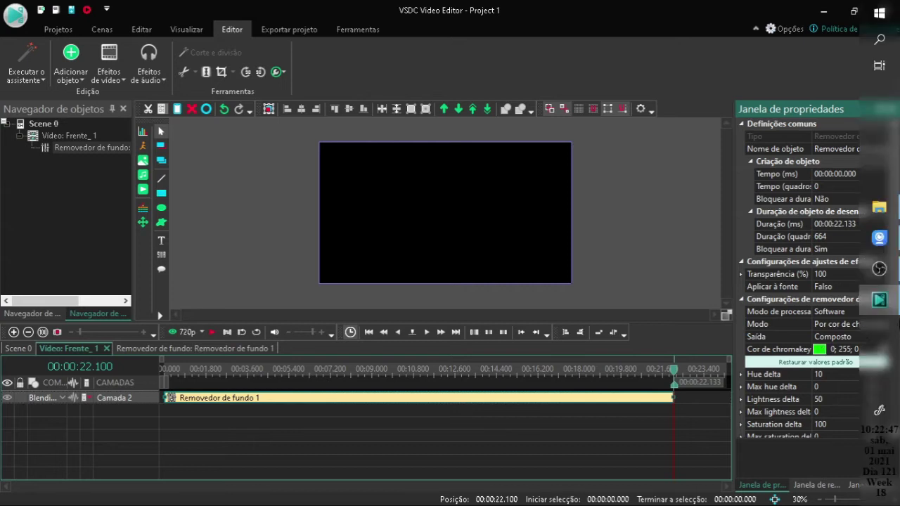
pyautogui.click(829, 324)
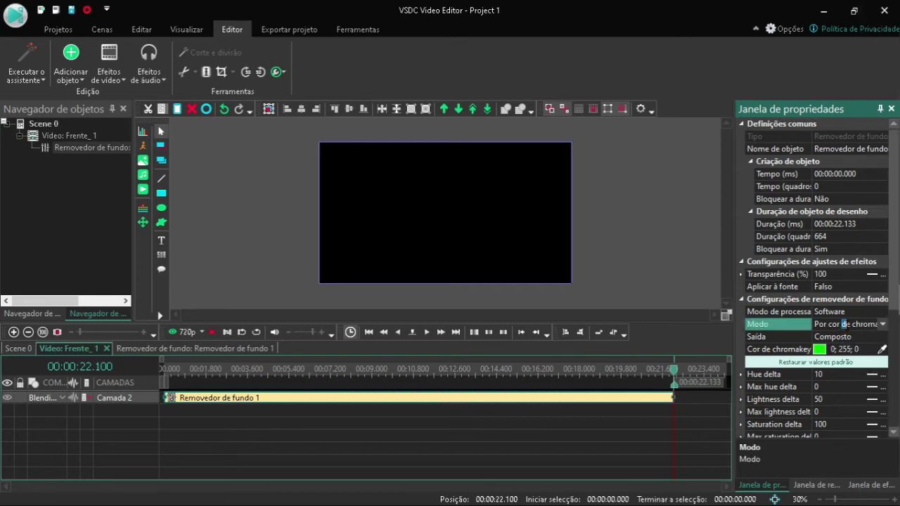
pyautogui.moveTo(845, 324); pyautogui.dragTo(879, 324)
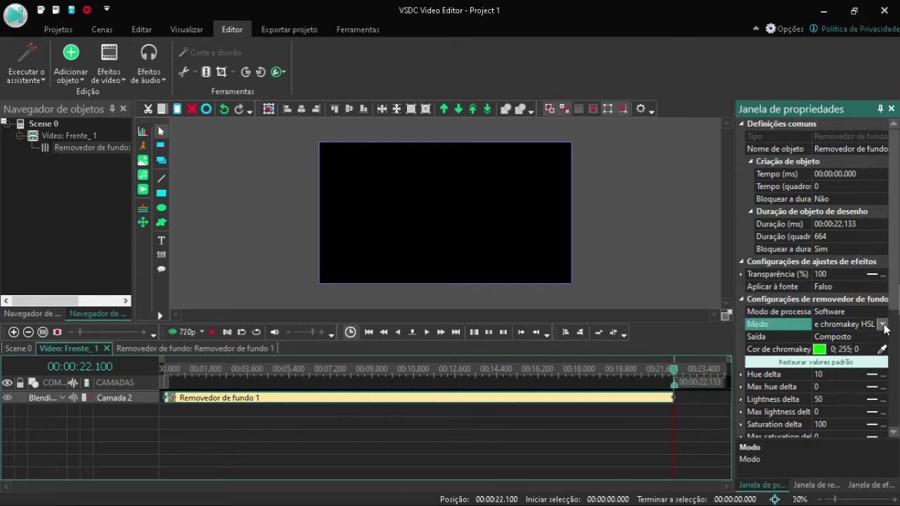
pyautogui.click(882, 324)
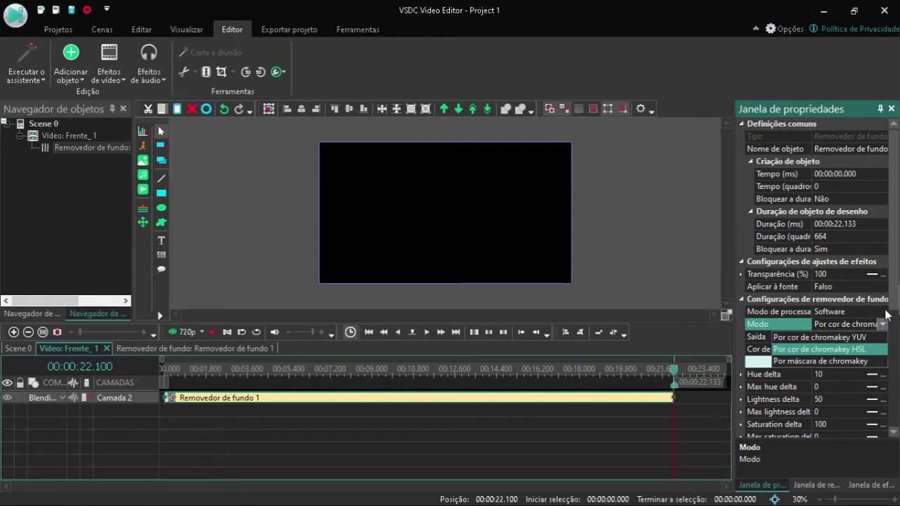
pyautogui.click(642, 285)
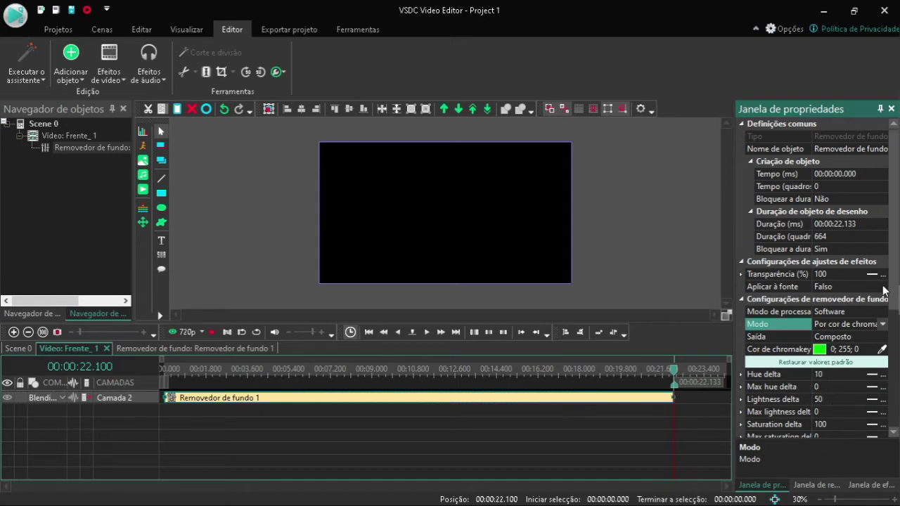
pyautogui.moveTo(894, 307); pyautogui.dragTo(894, 346)
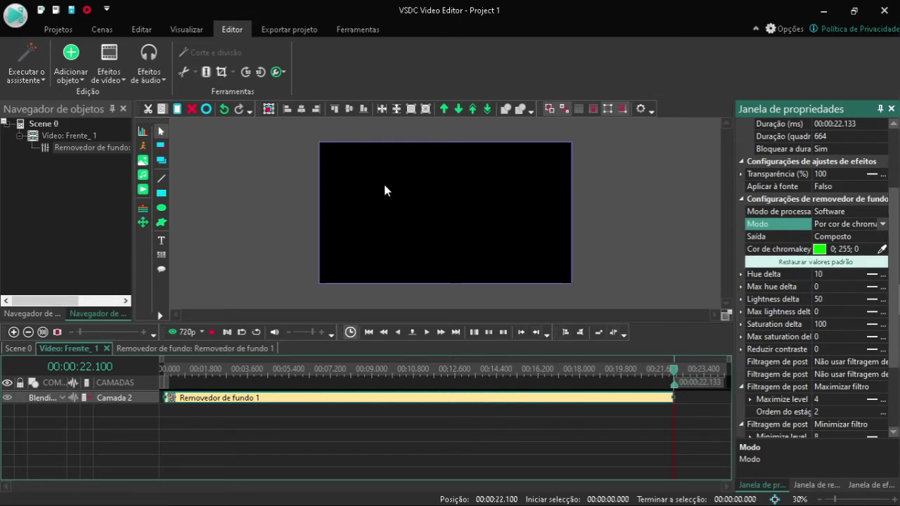
# Check the keyed curtain at earlier moments of the timeline and return to the Scene 0 timeline
pyautogui.click(327, 368)
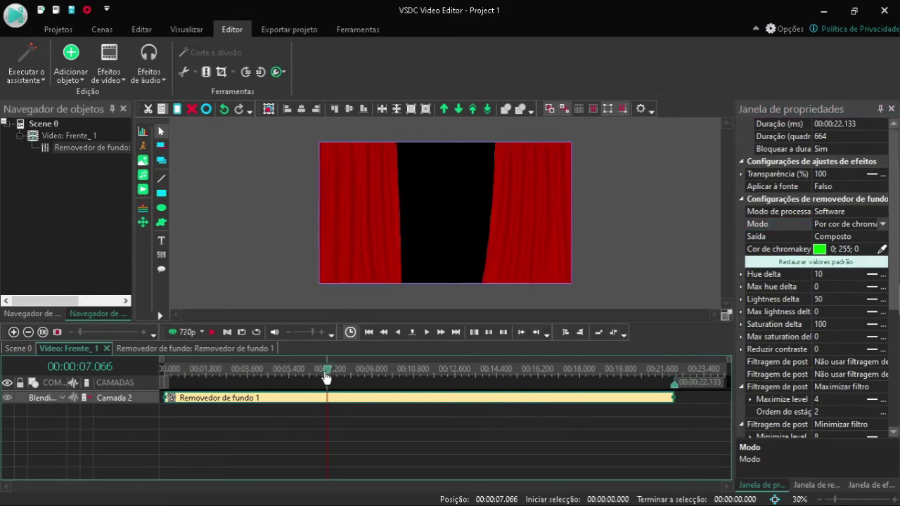
pyautogui.click(293, 372)
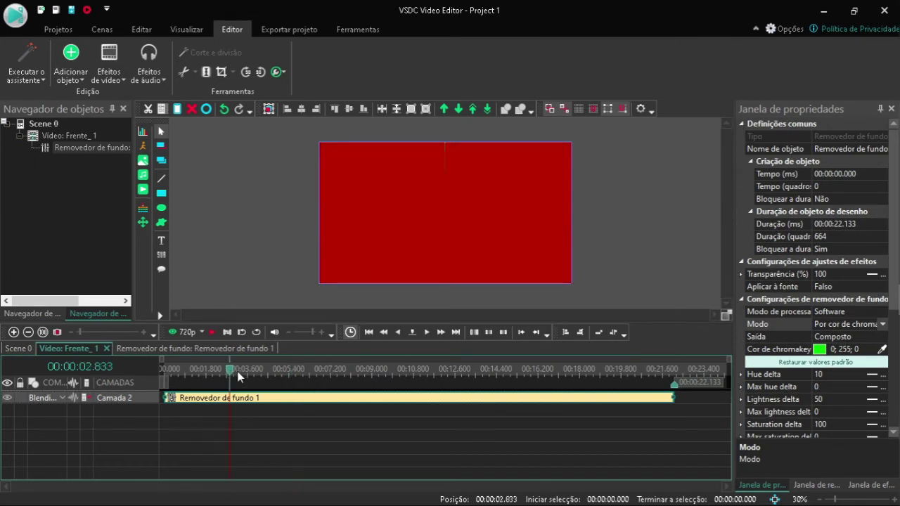
pyautogui.moveTo(229, 373); pyautogui.dragTo(177, 373)
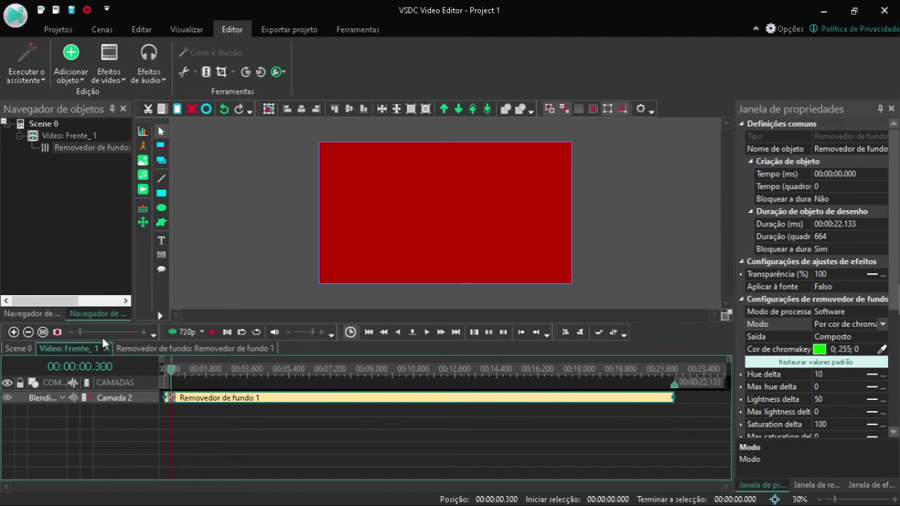
pyautogui.click(20, 348)
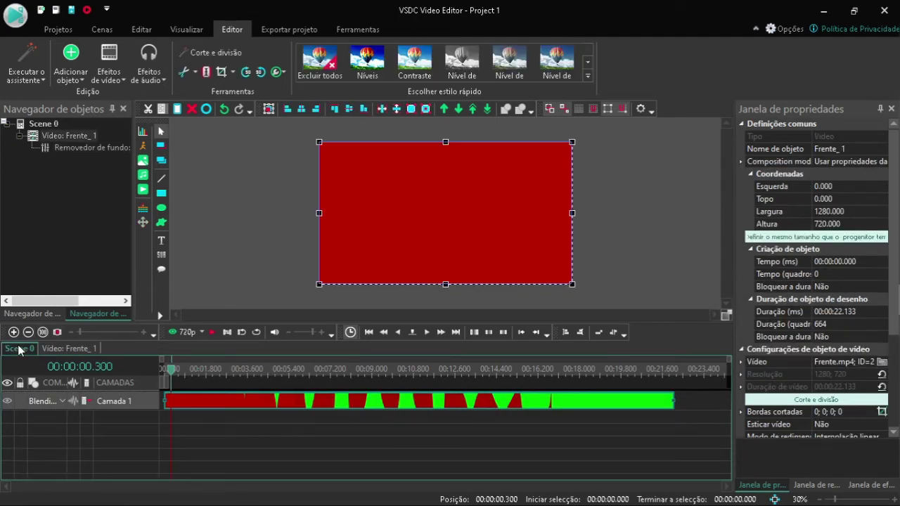
# Place Fundo Estatico.jpg on a layer below the Frente video for the same length and preview the scene
pyautogui.click(813, 485)
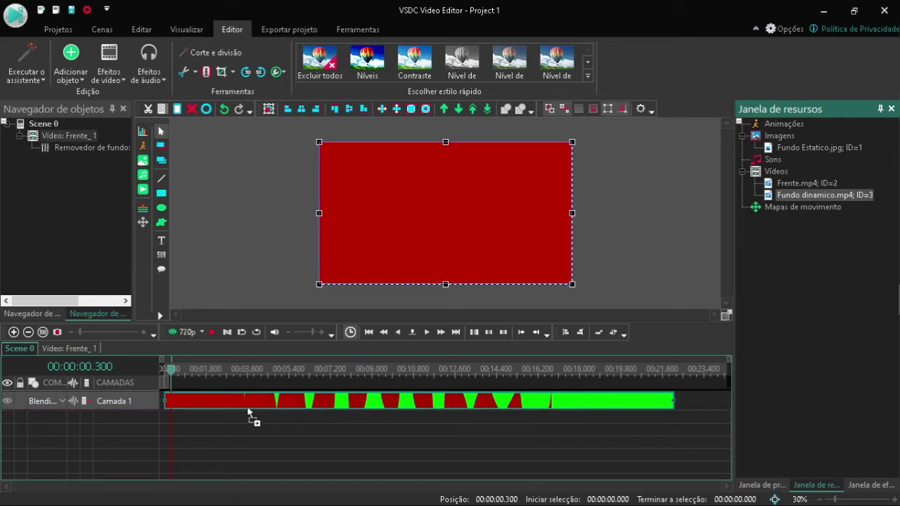
pyautogui.moveTo(250, 419); pyautogui.dragTo(235, 420)
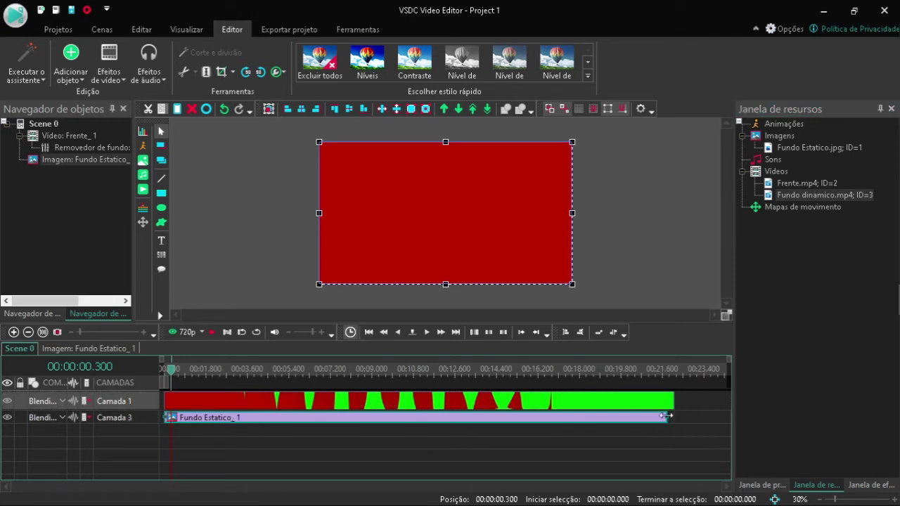
pyautogui.click(210, 330)
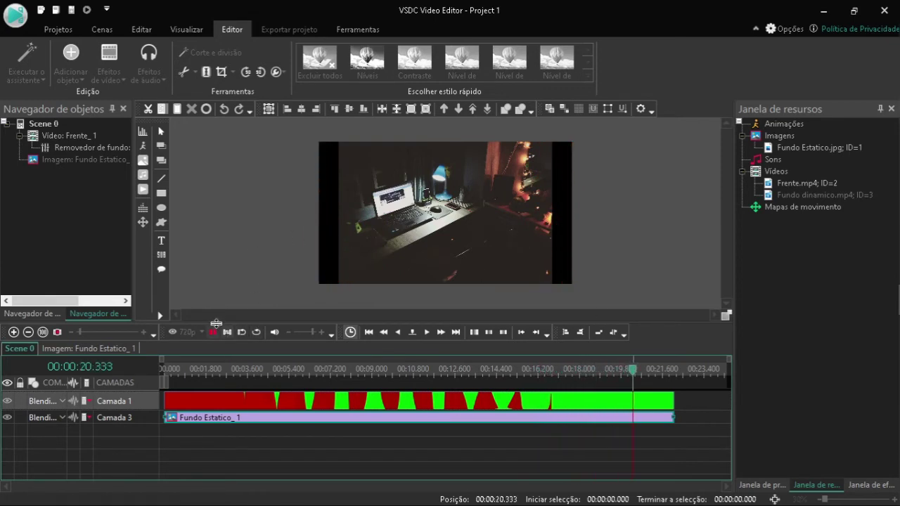
# Delete the Fundo Estatico image from the timeline
pyautogui.click(333, 422)
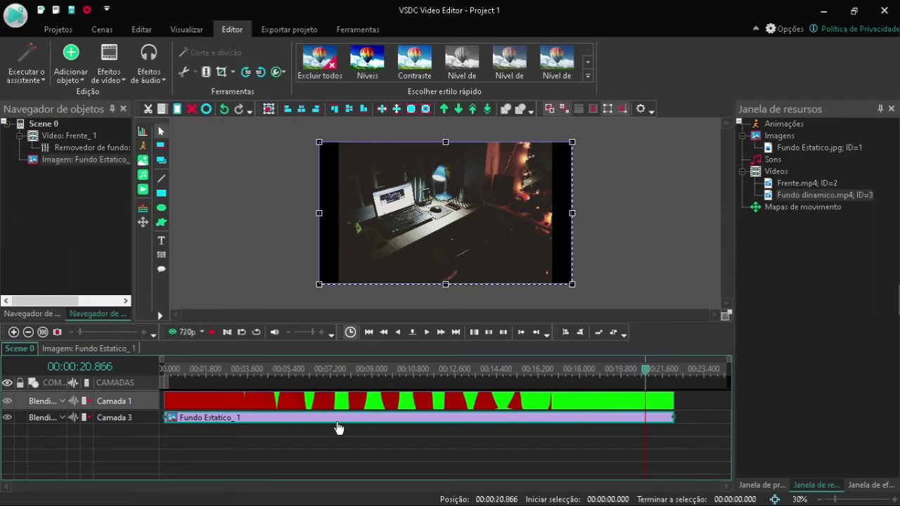
pyautogui.press('Delete')
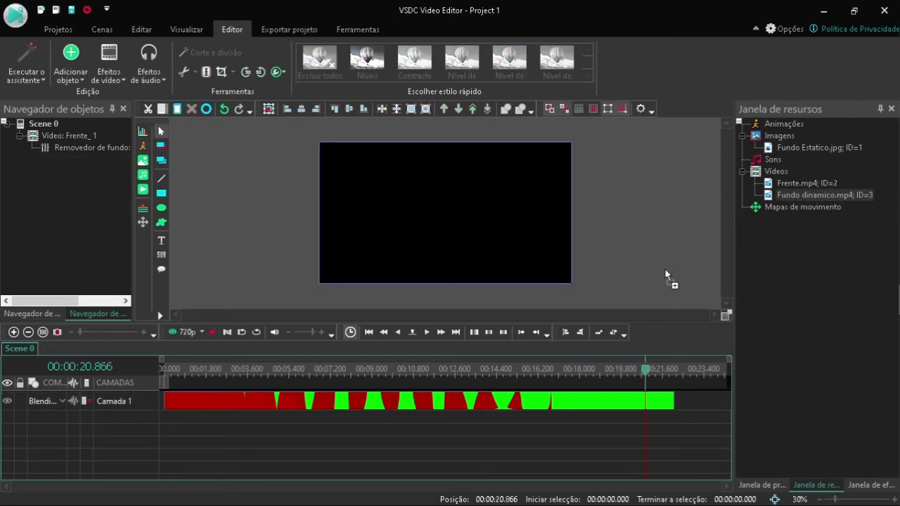
# Add Fundo dinamico.mp4 as video on a layer below the Frente video, trimmed to run from about 3 seconds to that video's end
pyautogui.moveTo(232, 404); pyautogui.dragTo(234, 412)
pyautogui.click(280, 382)
pyautogui.moveTo(385, 421); pyautogui.dragTo(184, 434)
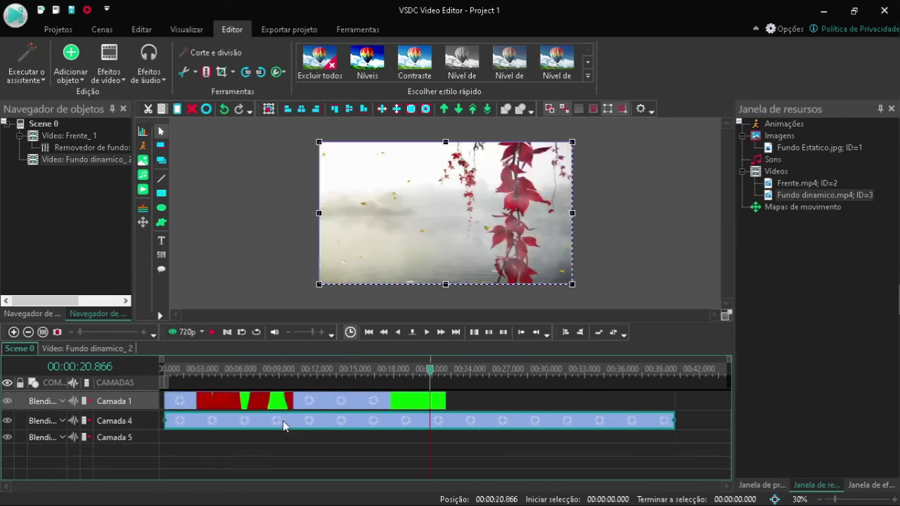
pyautogui.moveTo(673, 419); pyautogui.dragTo(446, 415)
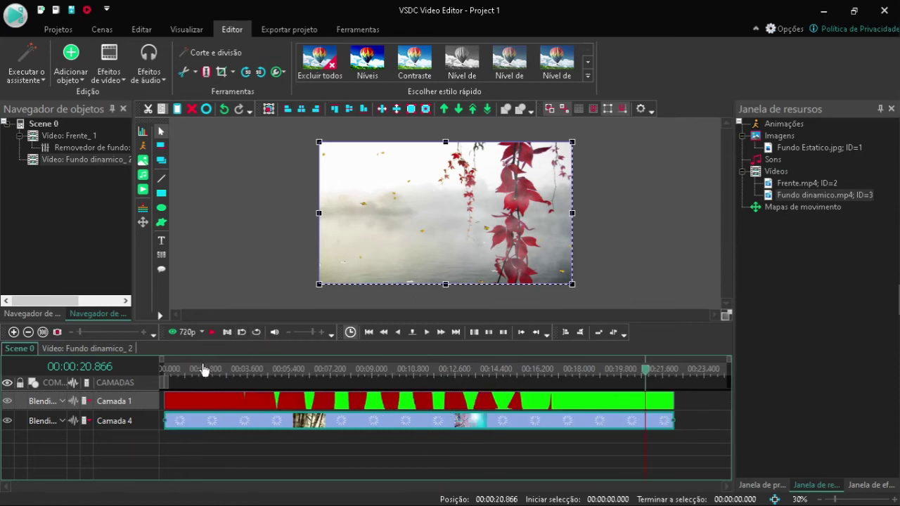
pyautogui.moveTo(165, 420); pyautogui.dragTo(238, 420)
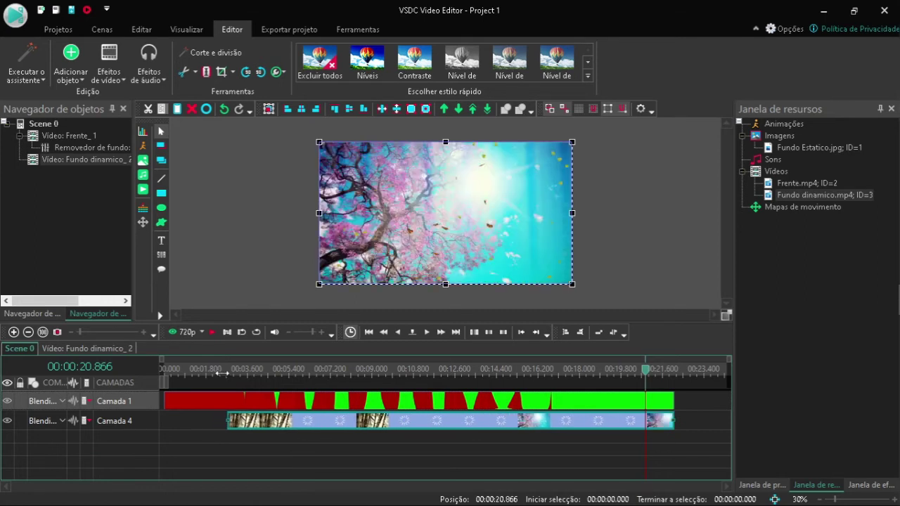
# Reset the playhead and the selection to the start of the timeline and preview the composited scene
pyautogui.click(180, 370)
pyautogui.click(167, 370)
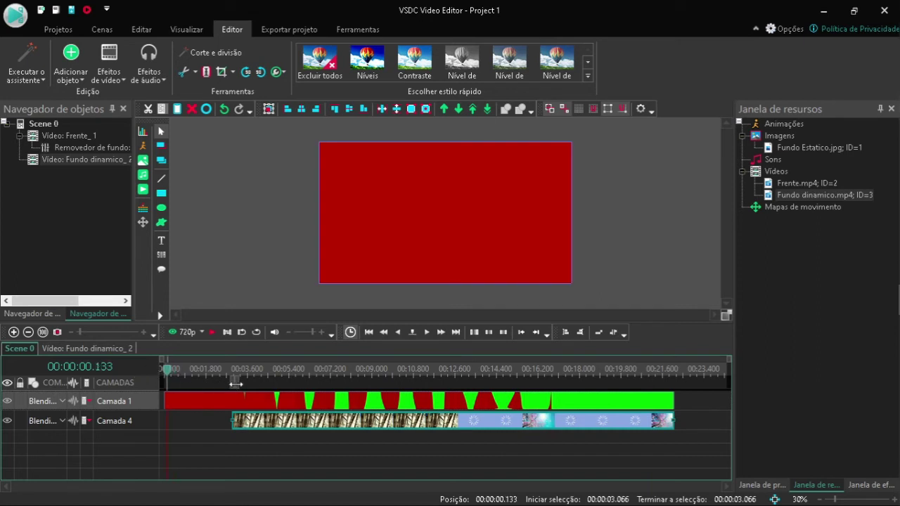
pyautogui.moveTo(231, 382); pyautogui.dragTo(164, 383)
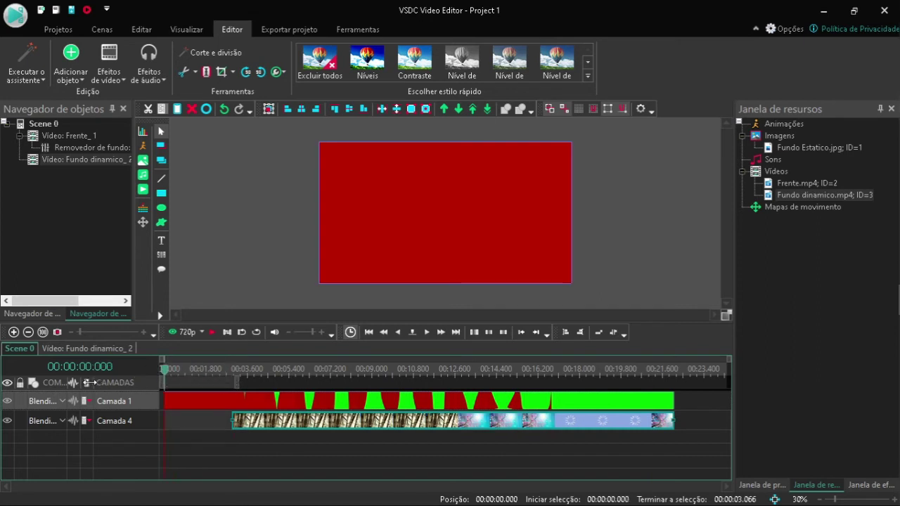
pyautogui.moveTo(235, 382); pyautogui.dragTo(165, 382)
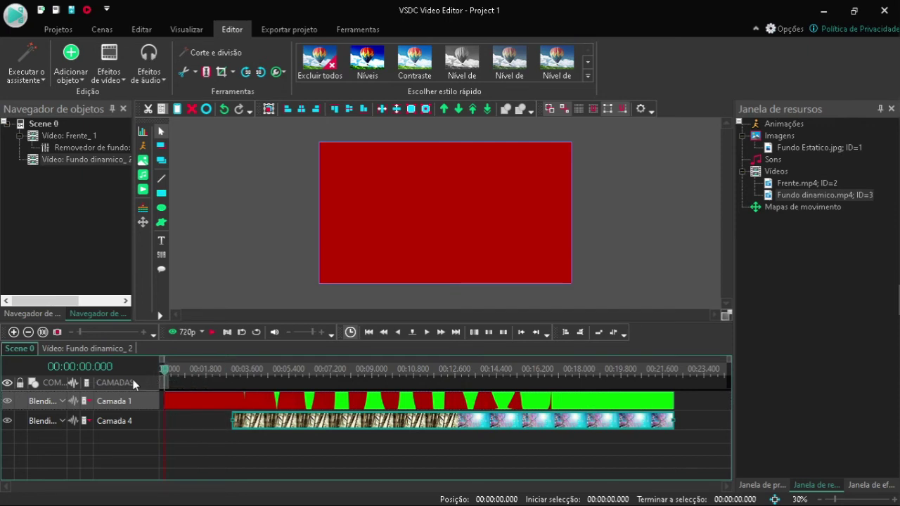
pyautogui.click(227, 333)
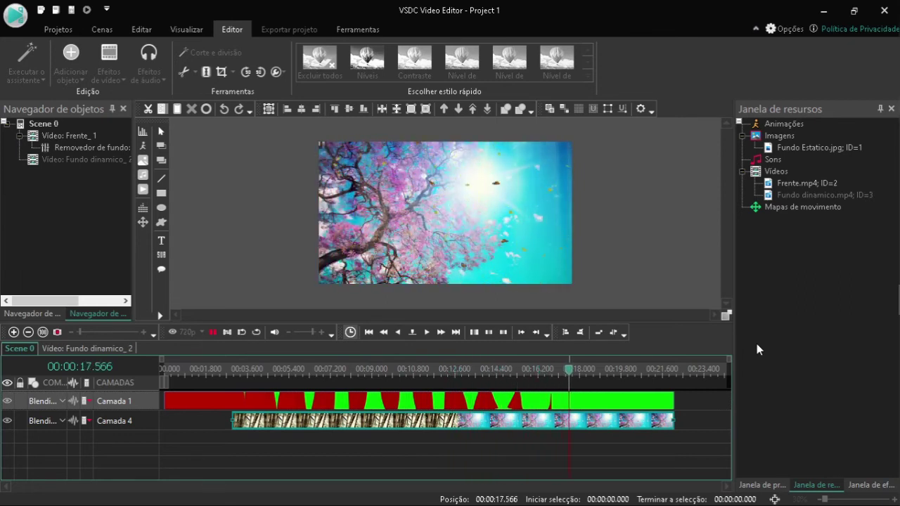
pyautogui.click(210, 332)
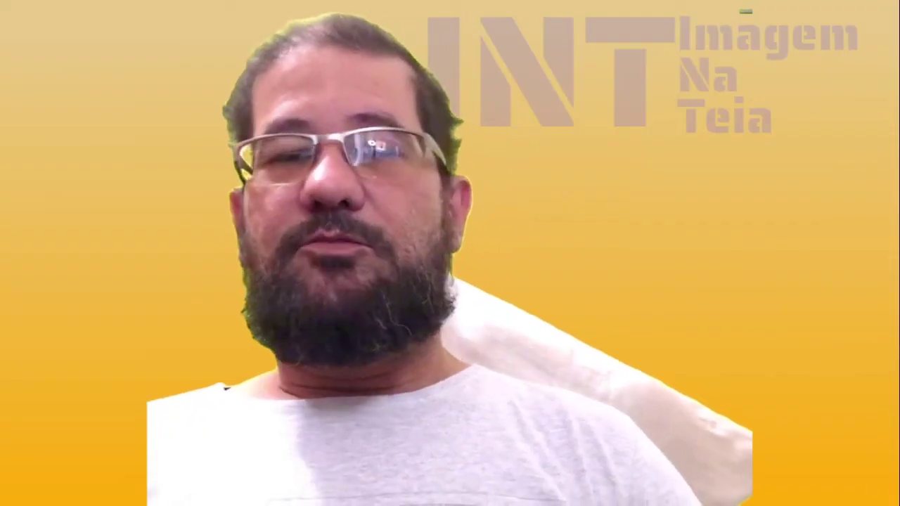